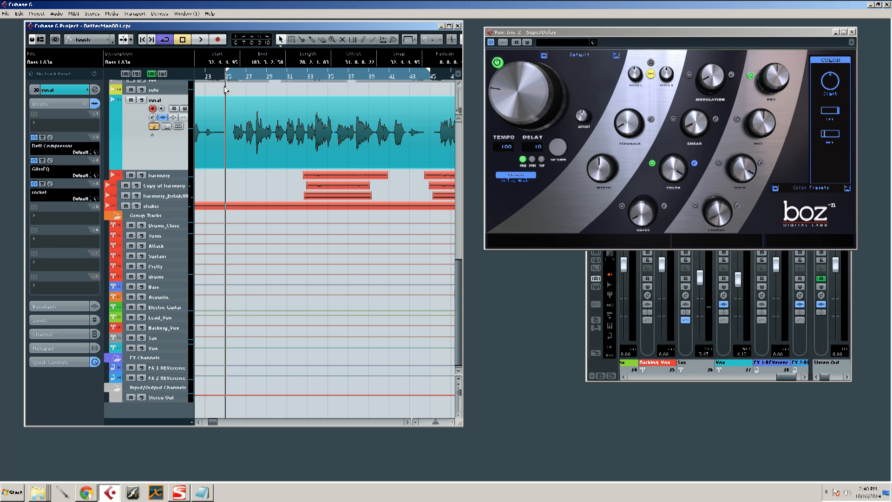
Step: Play the vocal section from bar 25 as a reference, and stop around bar 35
scroll(421, 278, "up", 3)
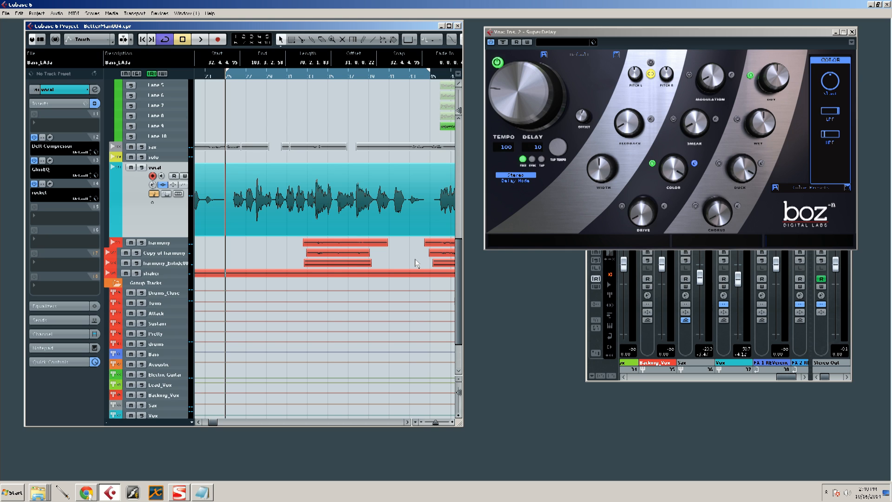
key("space")
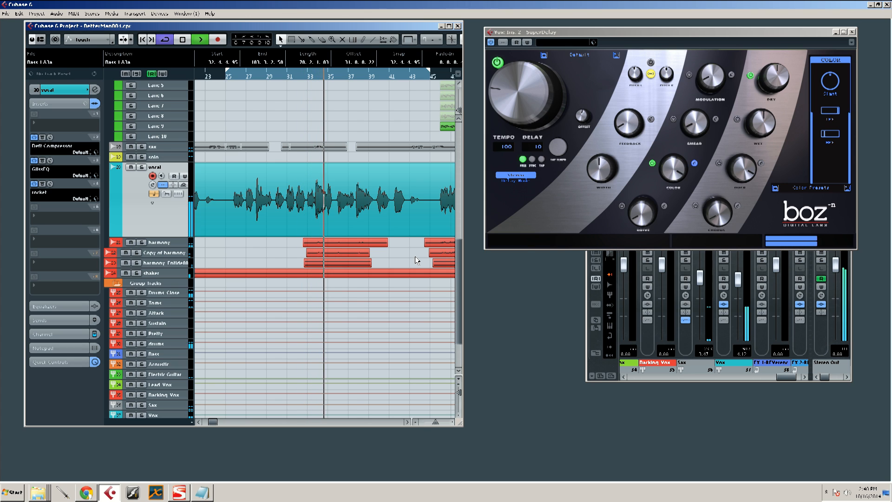
key("space")
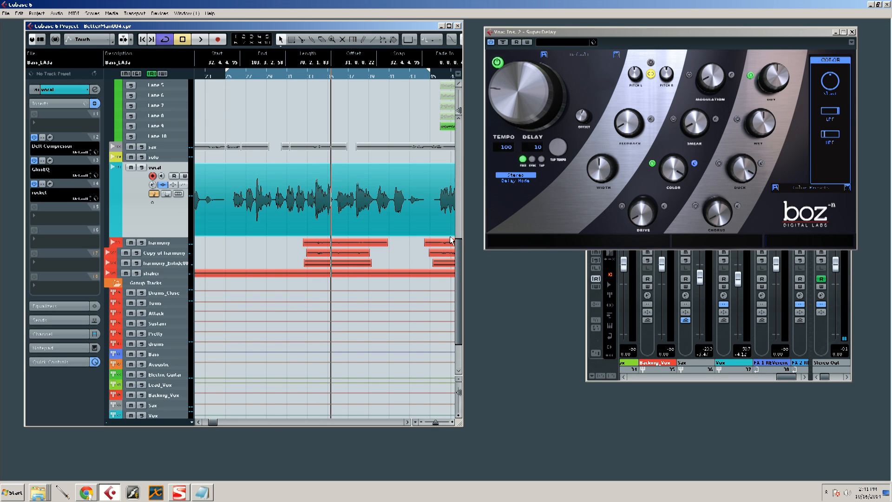
Step: Turn on SuperDelay's Wet signal with a 100 ms delay, and play the vocal from bar 25
left_click(638, 29)
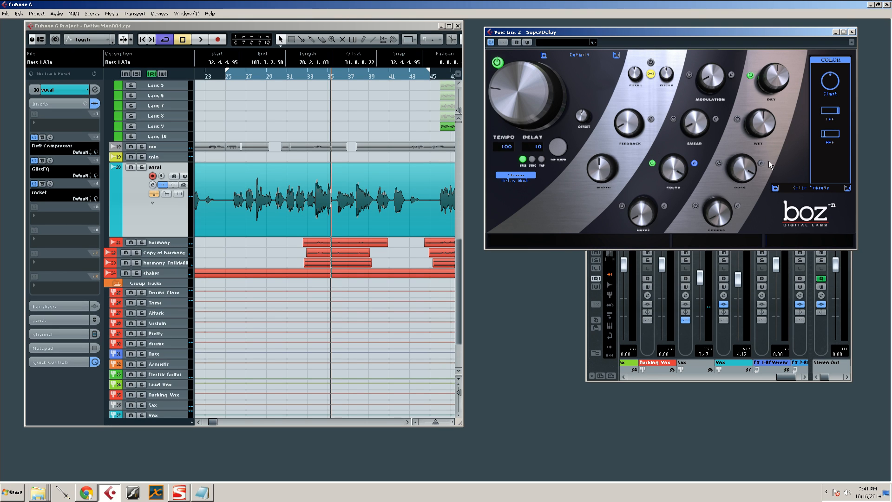
left_click(737, 118)
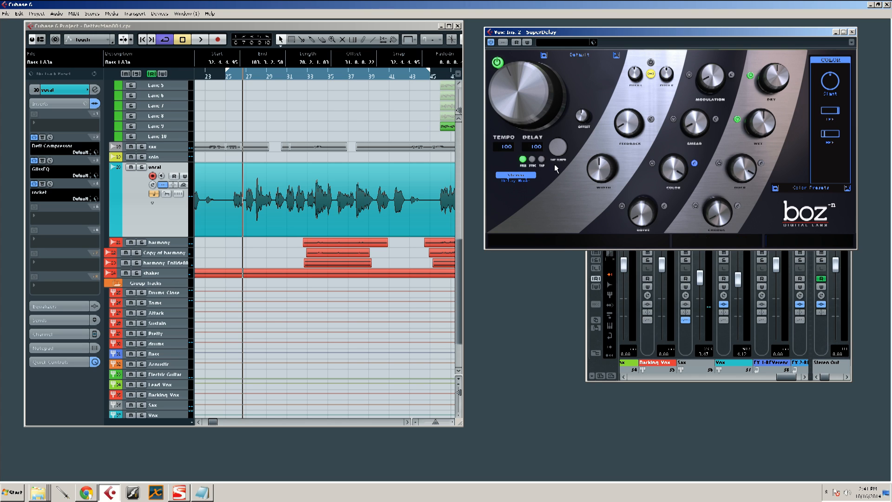
left_click(231, 74)
key("space")
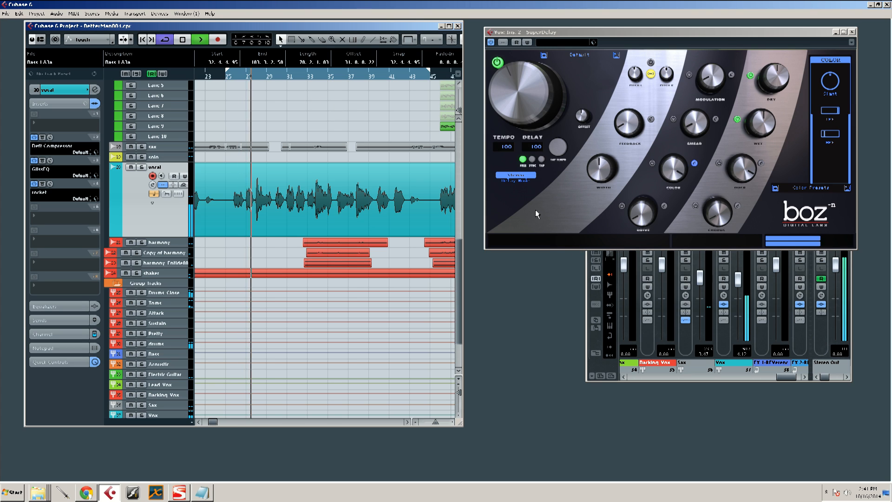
key("space")
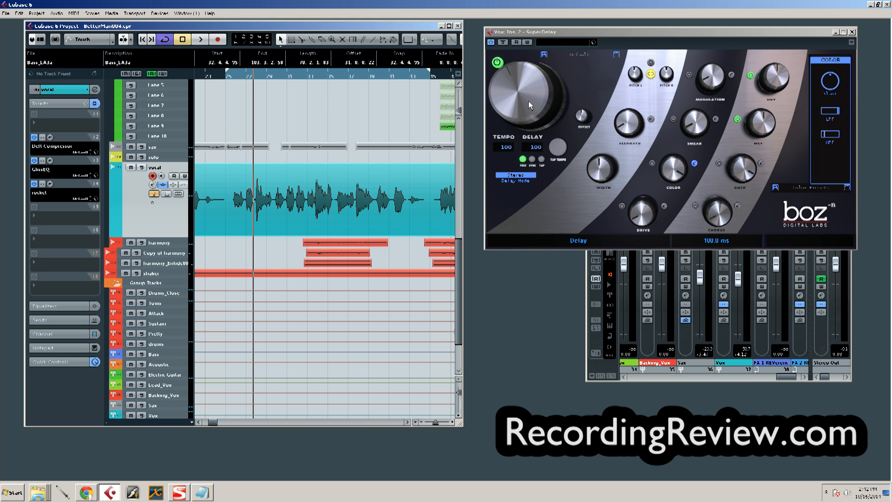
Step: Shorten the SuperDelay time to 12 ms, keep the Stereo delay mode, and play the vocal from bar 25
left_click_drag(520, 81, 528, 106)
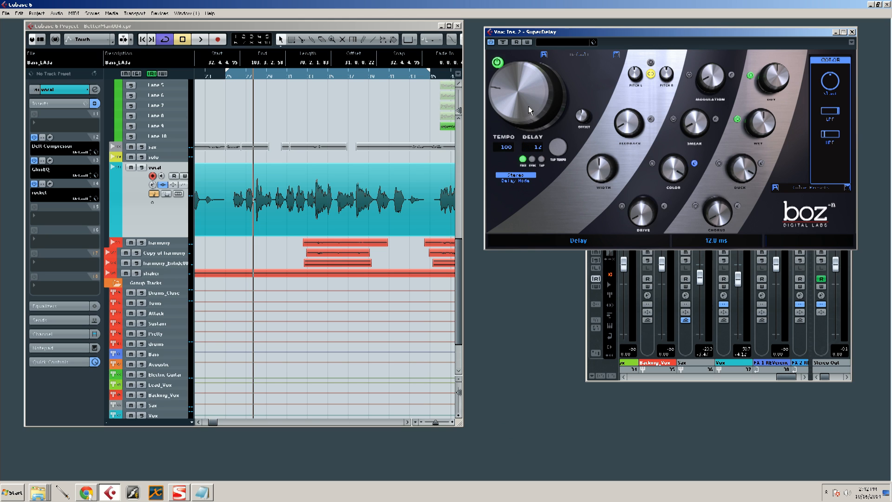
left_click(241, 81)
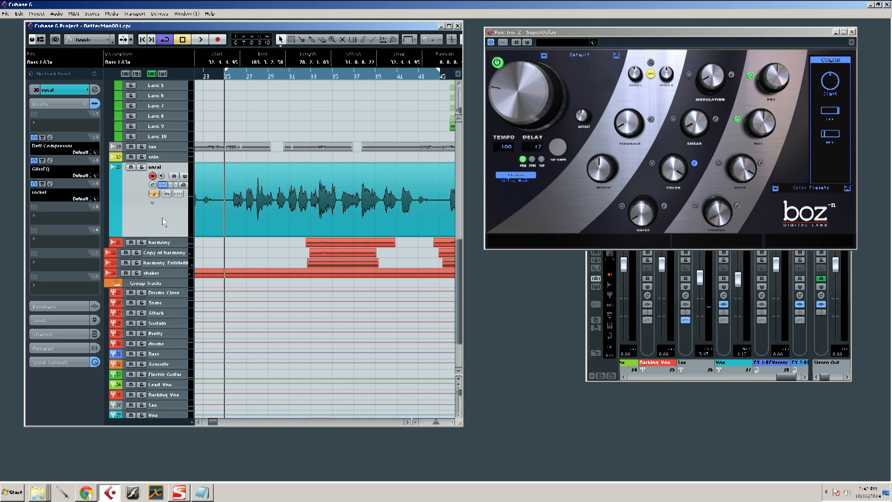
left_click(521, 179)
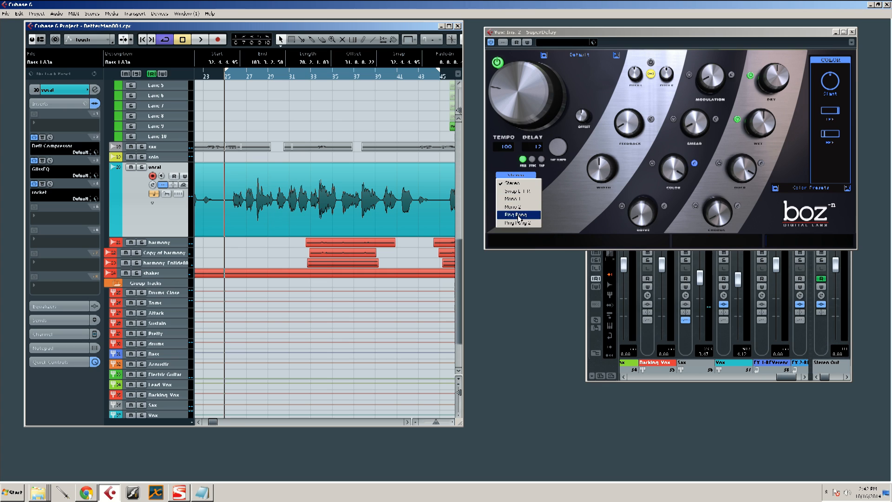
left_click(552, 191)
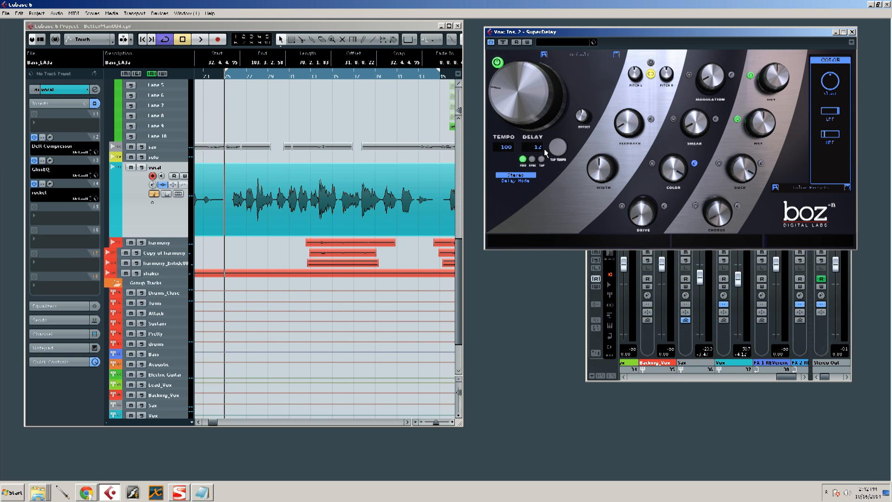
key("space")
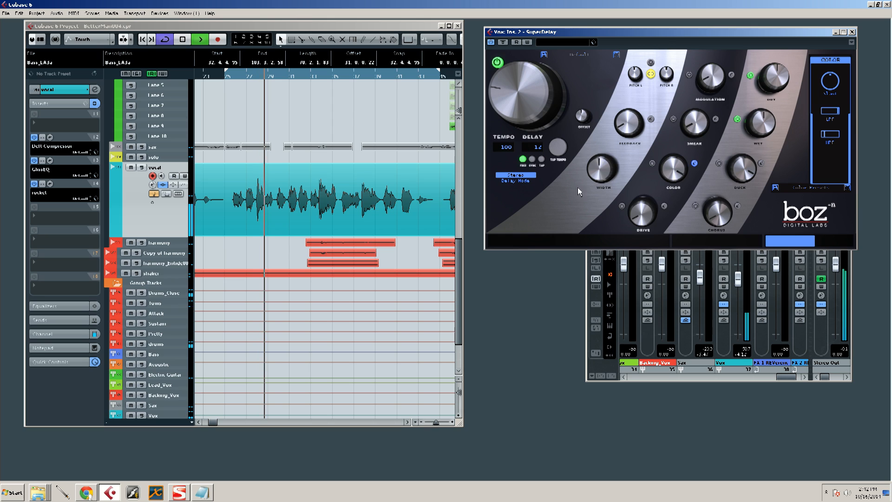
key("space")
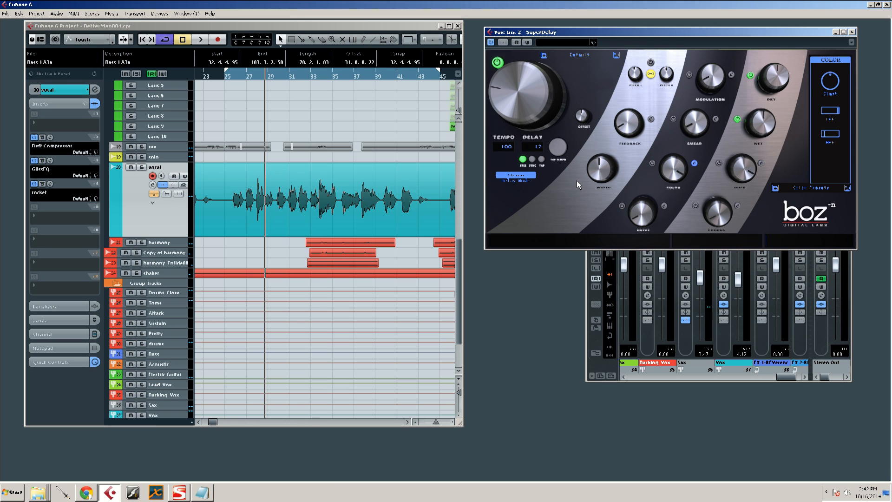
Step: Enter an Offset value of 9 in SuperDelay
right_click(581, 116)
type("9")
key("Return")
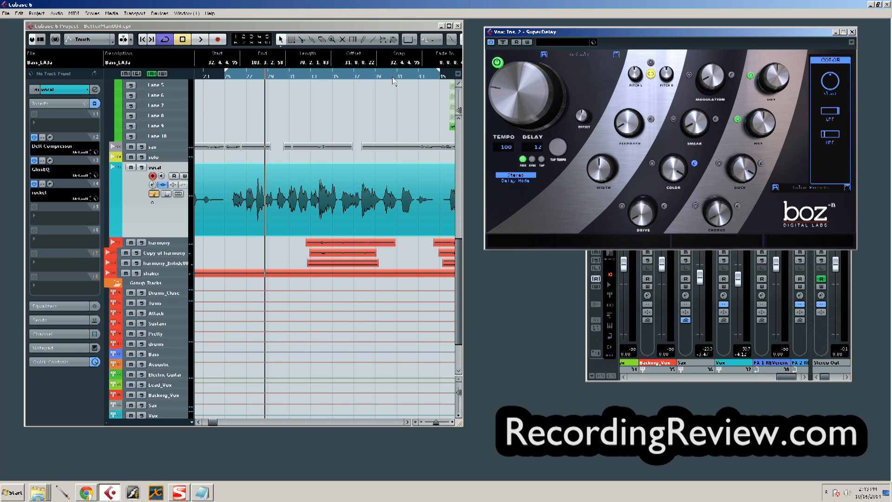
Step: Replay the vocal section from bar 25 to hear the short delay in the mix
left_click(228, 76)
key("space")
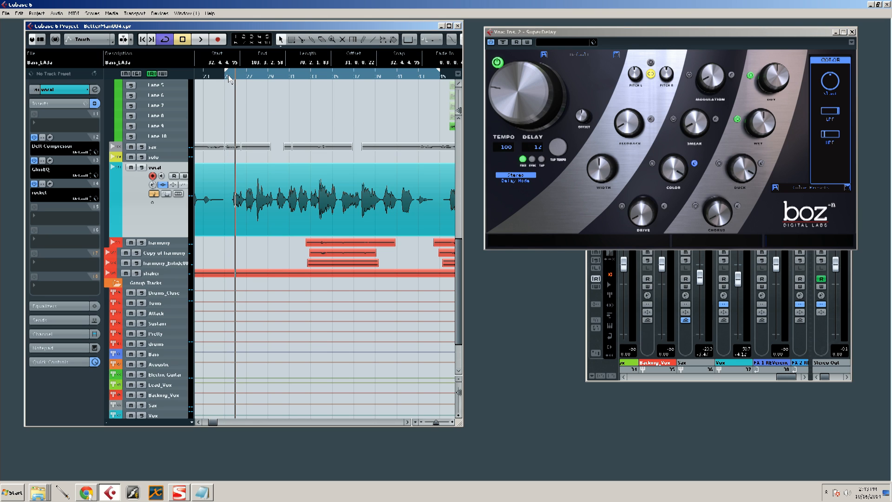
left_click(228, 73)
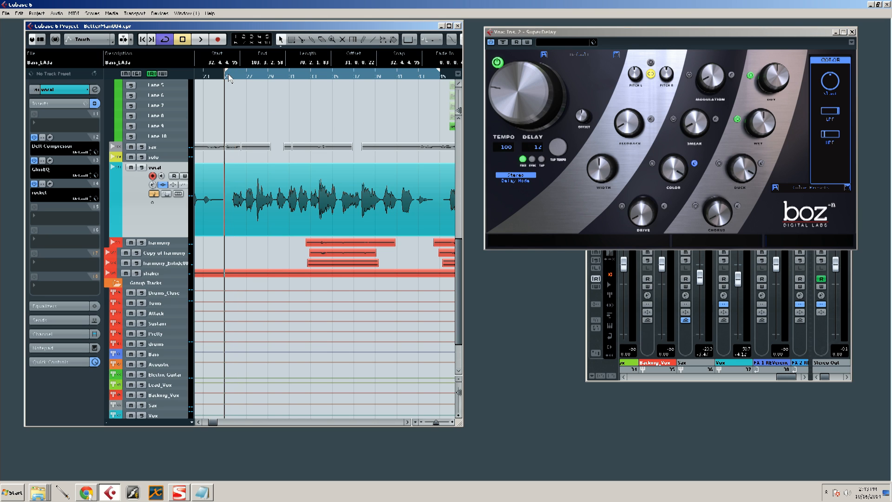
key("space")
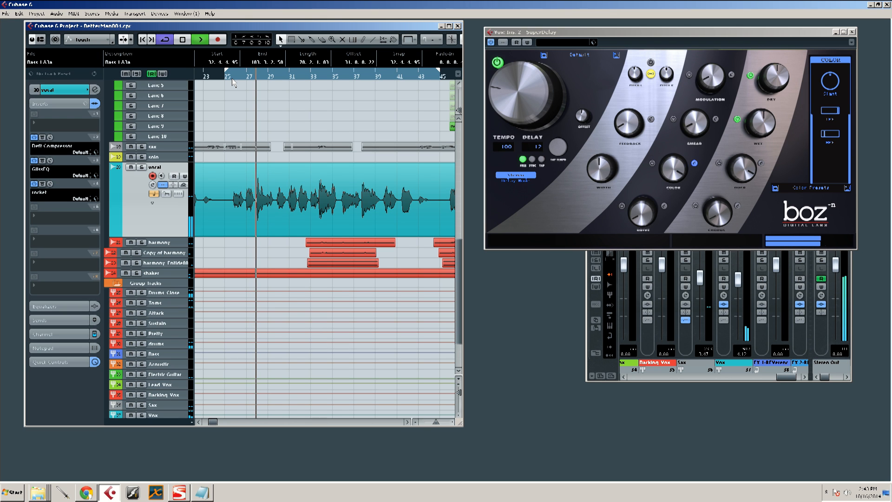
key("space")
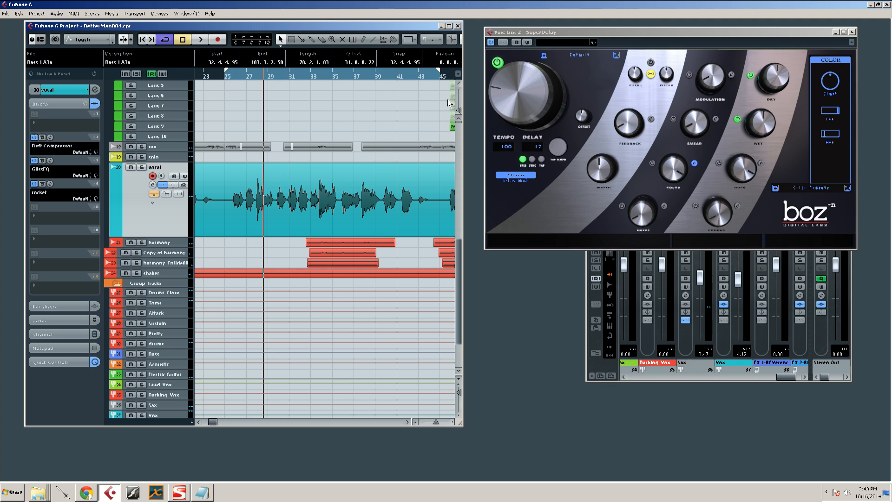
Step: Enable SuperDelay's Color section, raise its high-pass filter frequency, and lower its low-pass filter to 8000 Hz
mouse_move(740, 168)
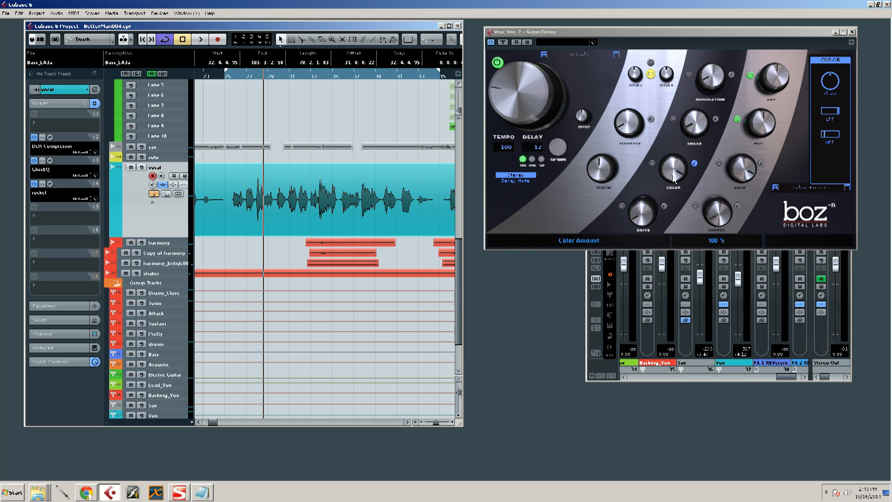
left_click(651, 164)
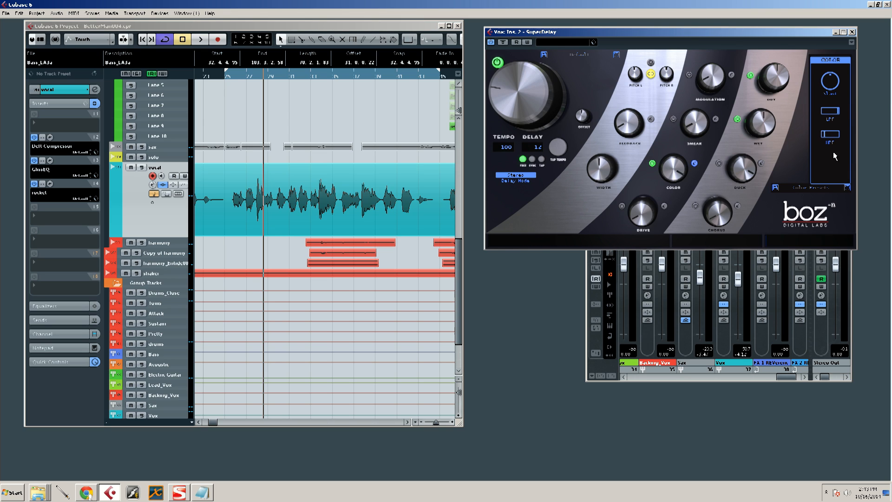
left_click_drag(833, 141, 840, 143)
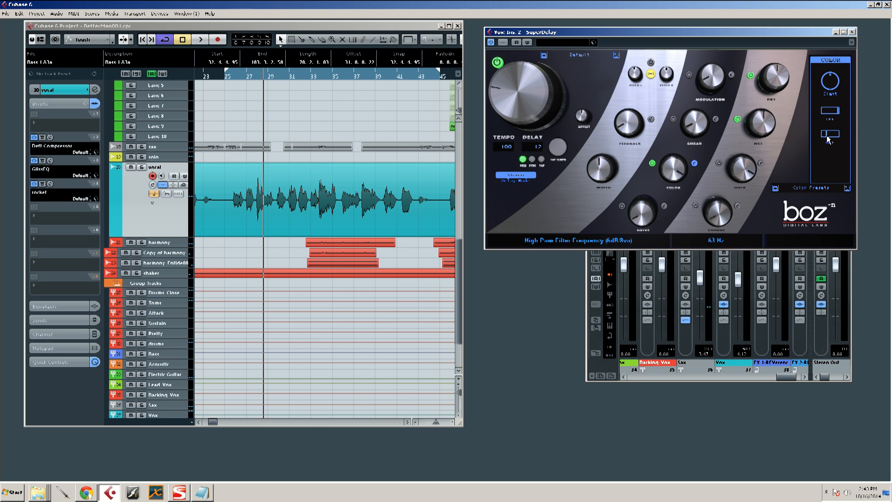
left_click_drag(831, 141, 844, 136)
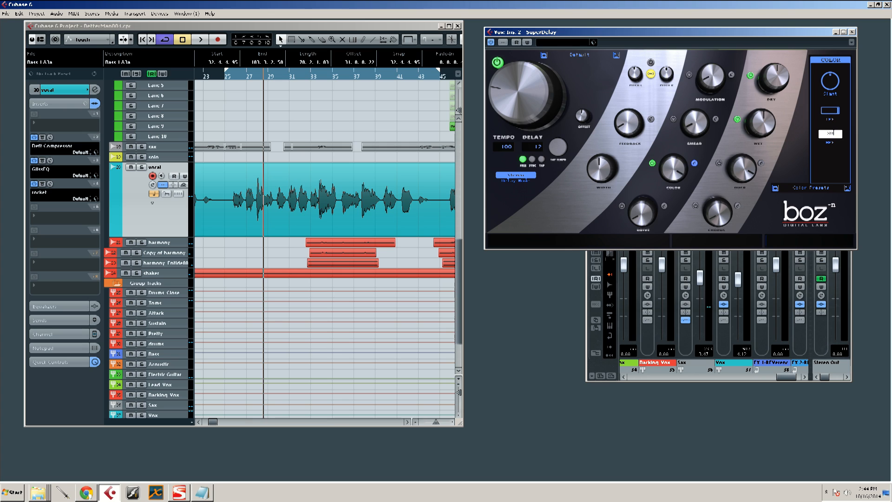
left_click(830, 110)
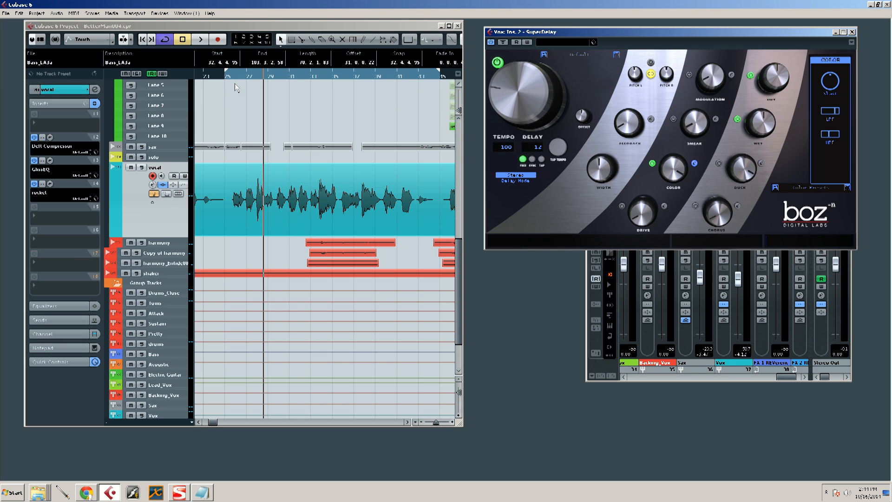
Step: Play the vocal from bar 25, check the Wet gain, and lower the Vox channel fader slightly in the mixer
left_click(235, 76)
key("space")
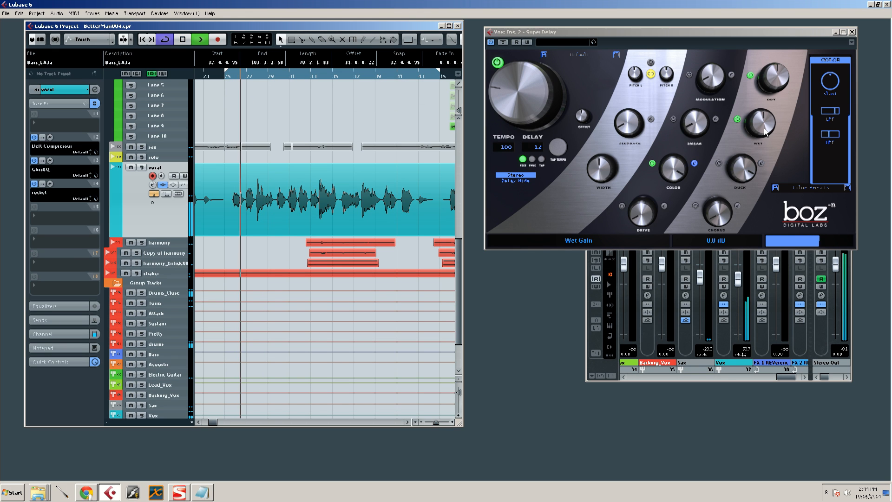
left_click(765, 132)
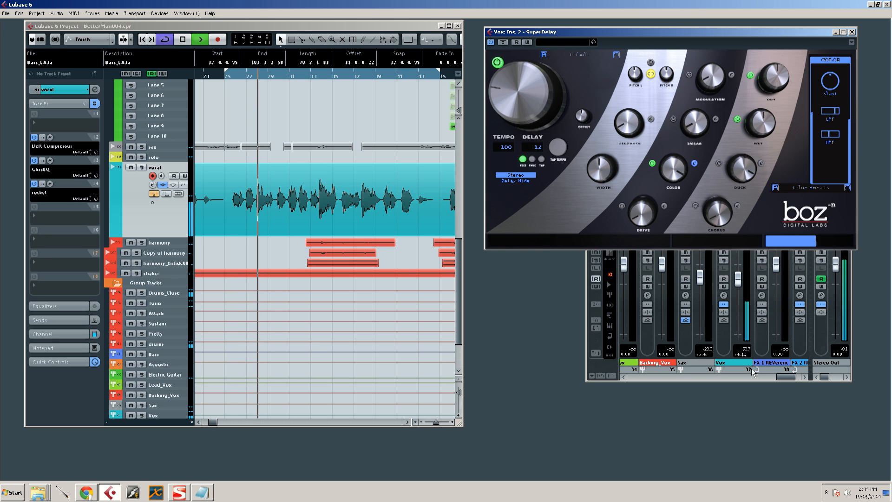
left_click(788, 375)
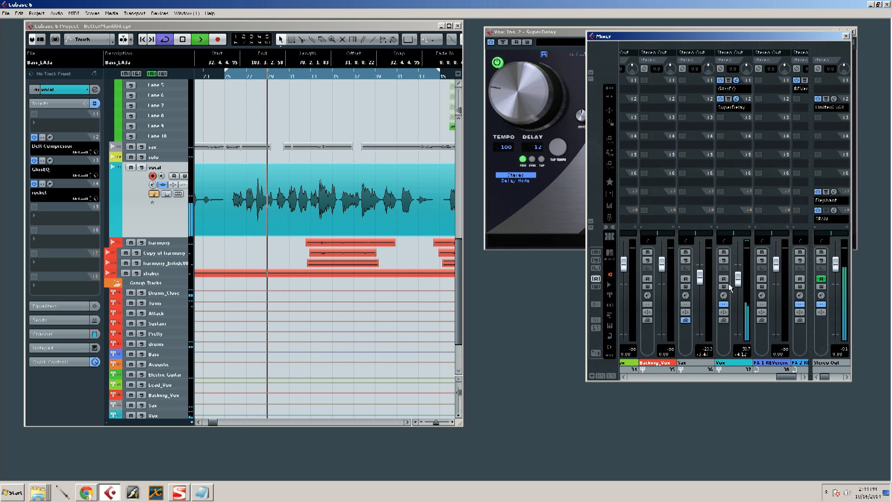
left_click_drag(738, 279, 742, 286)
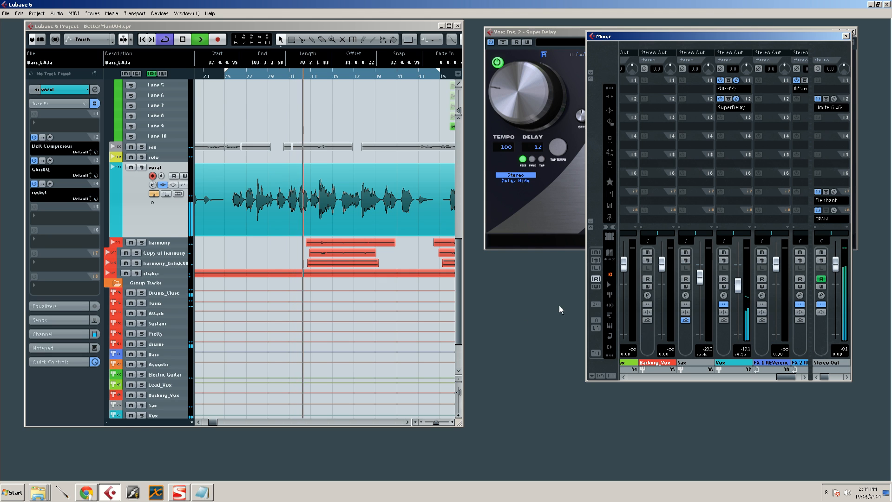
key("space")
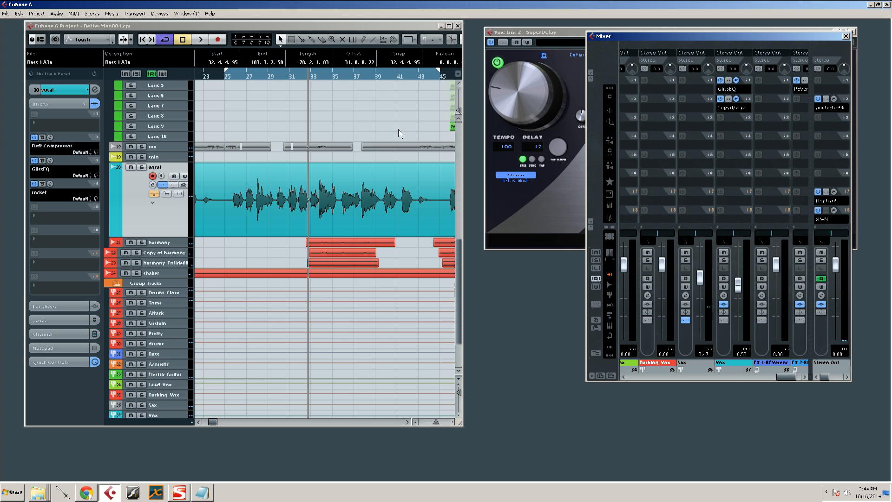
Step: Enter a new Color high-pass frequency in SuperDelay and raise the Wet gain to about 1 dB during playback
left_click(591, 30)
left_click(829, 133)
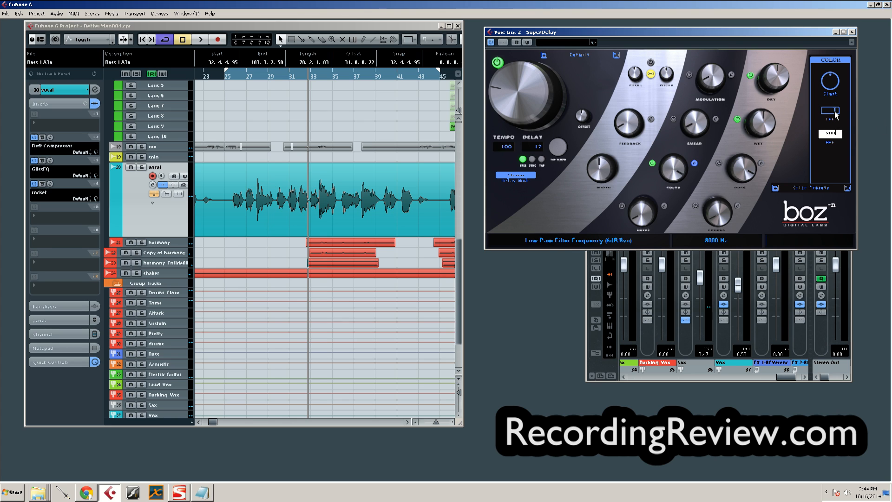
key("space")
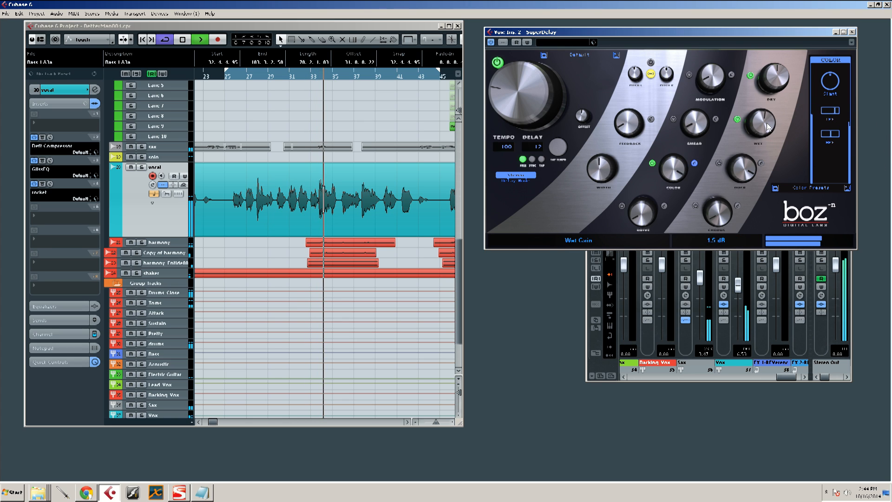
left_click_drag(767, 129, 768, 126)
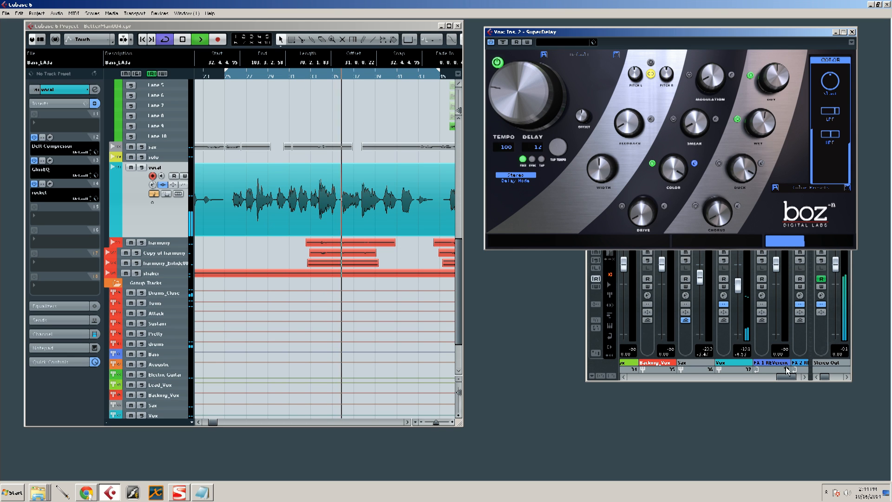
Step: Lower the Vox fader further, stop playback, and bring the SuperDelay editor on the Vox channel back to the front
left_click(740, 299)
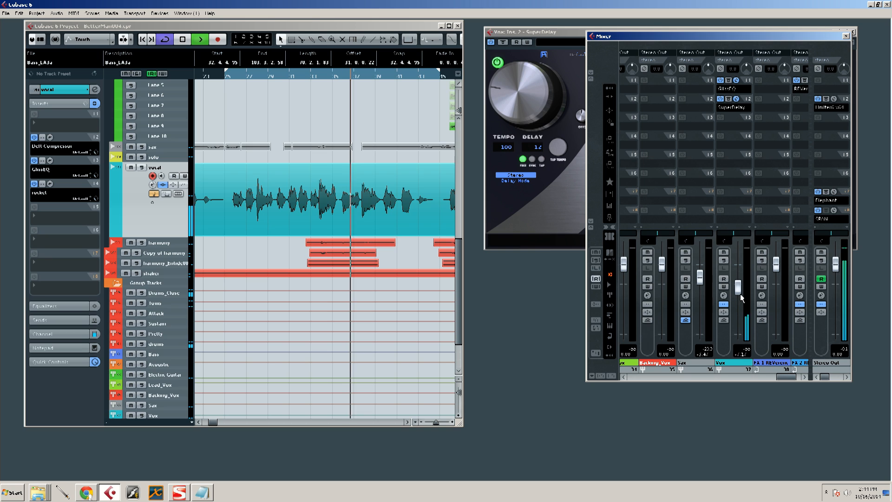
key("space")
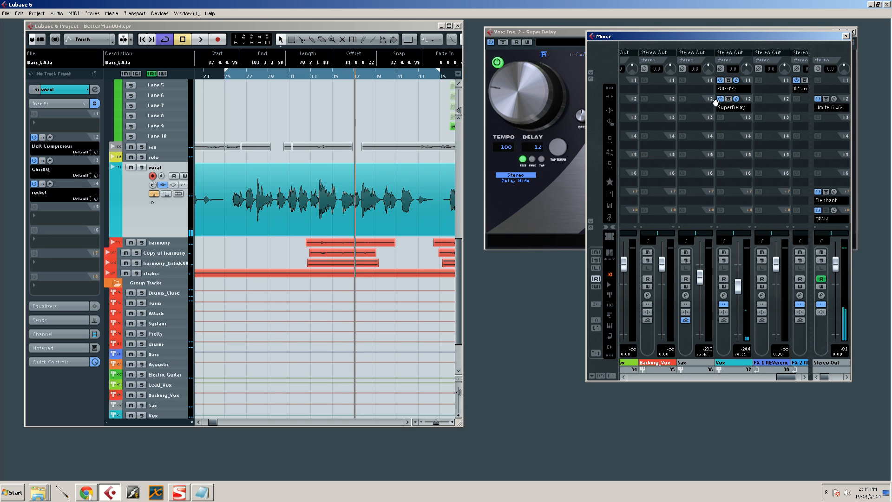
left_click(736, 99)
left_click(737, 99)
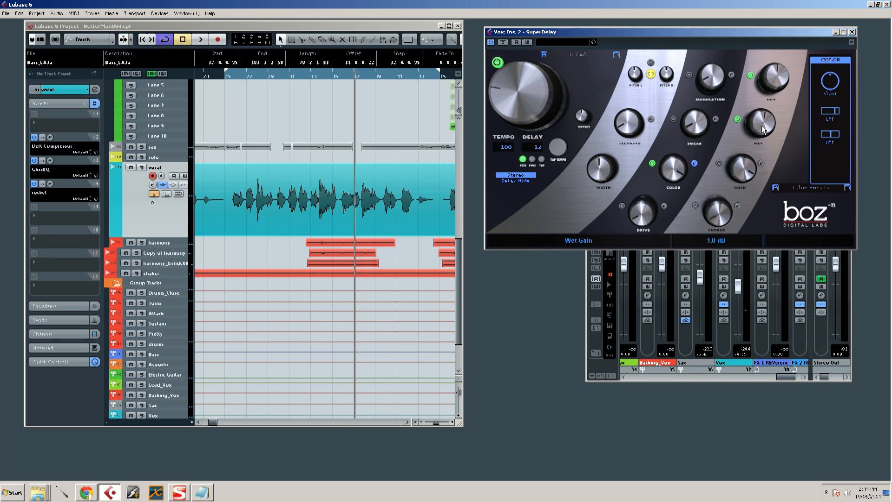
key("space")
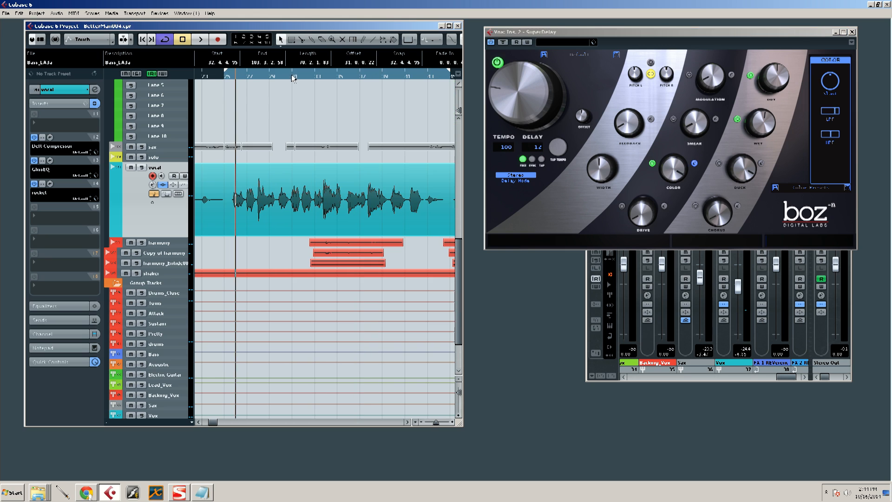
Step: Set SuperDelay's Wet gain to 1.1 dB during playback and compare the vocal with the Wet signal off and on
mouse_move(764, 134)
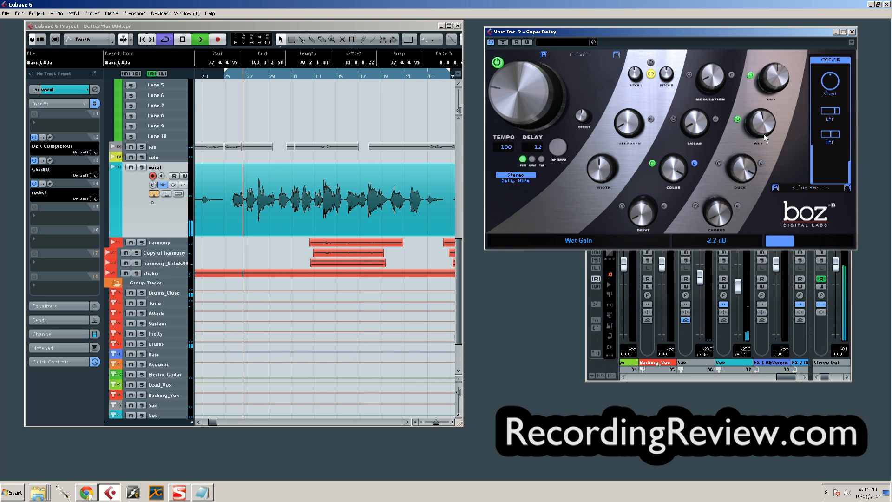
scroll(762, 131, "down", 3)
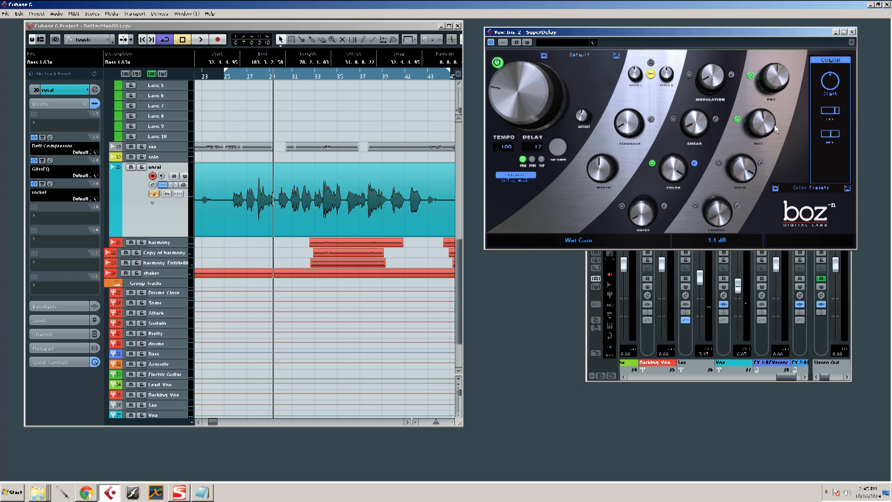
left_click(738, 119)
key("space")
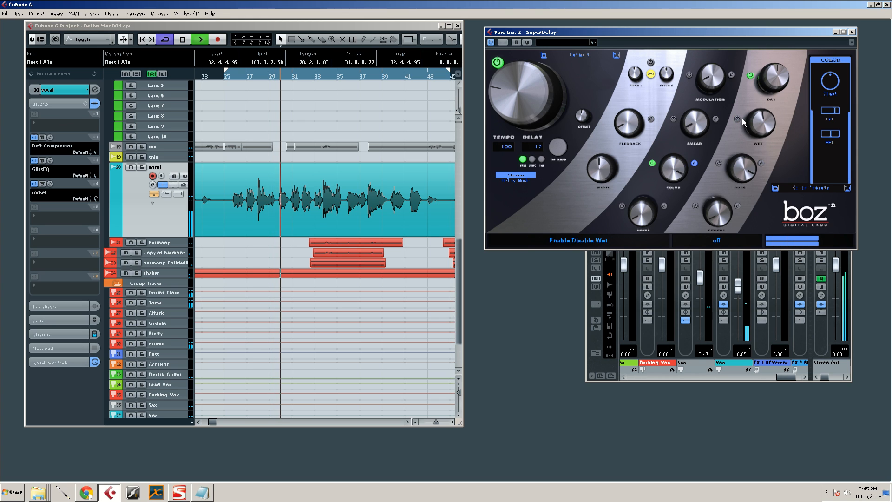
left_click(735, 119)
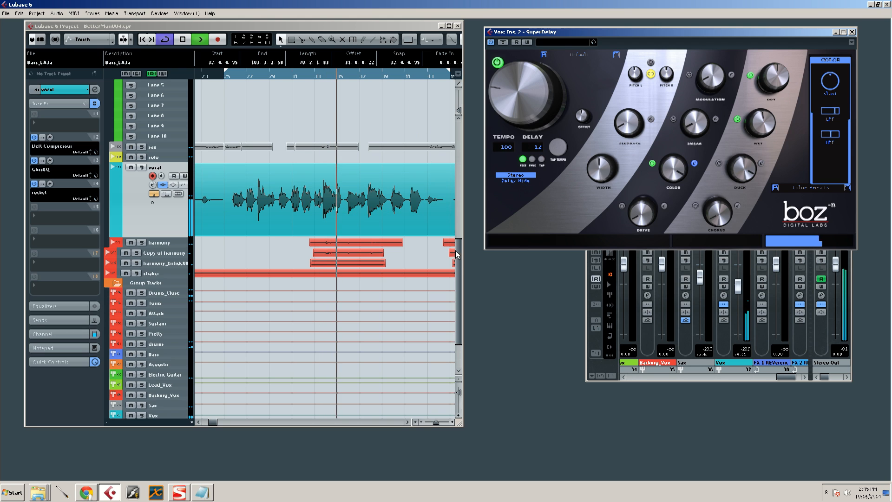
key("space")
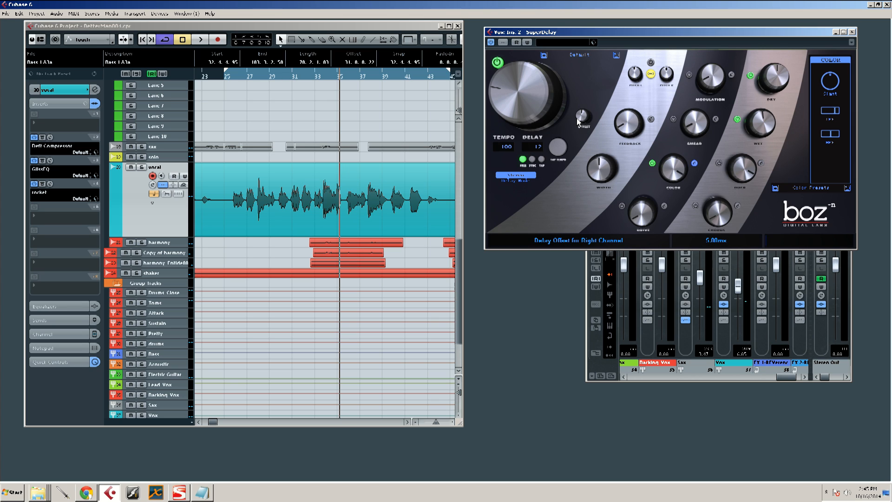
Step: Play the vocal from bar 25 while trying SuperDelay's right-channel delay offset, and stop playback
left_click(246, 74)
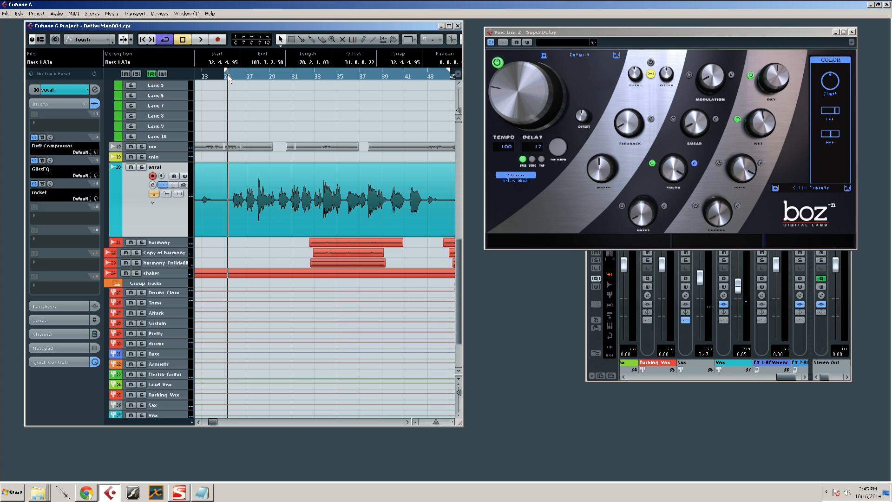
left_click(586, 119)
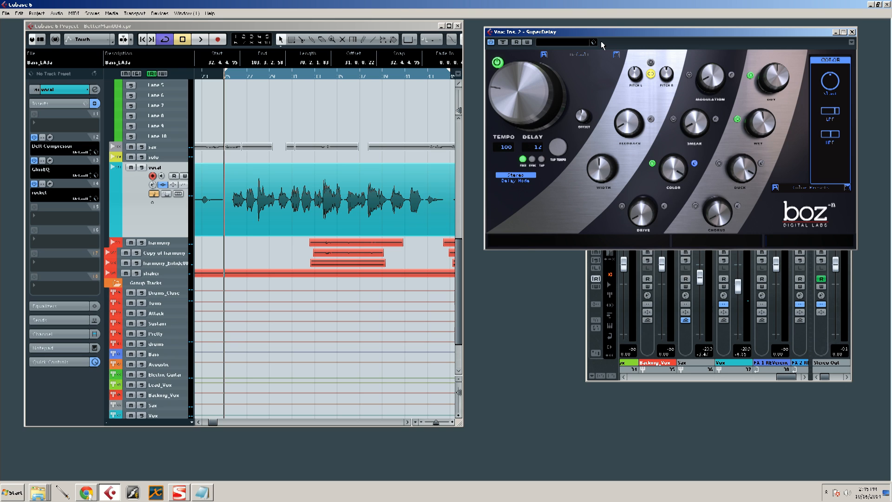
key("space")
mouse_move(584, 118)
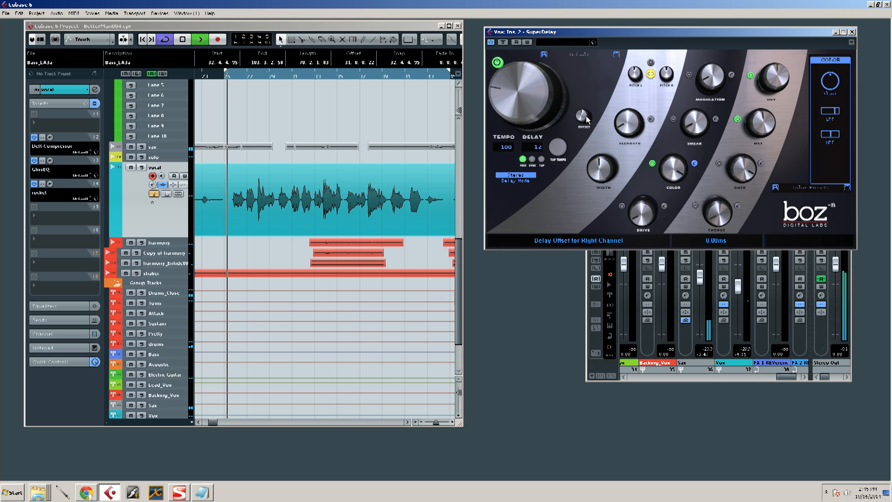
mouse_move(583, 119)
left_mouse_down()
mouse_move(584, 107)
mouse_move(588, 120)
left_mouse_up()
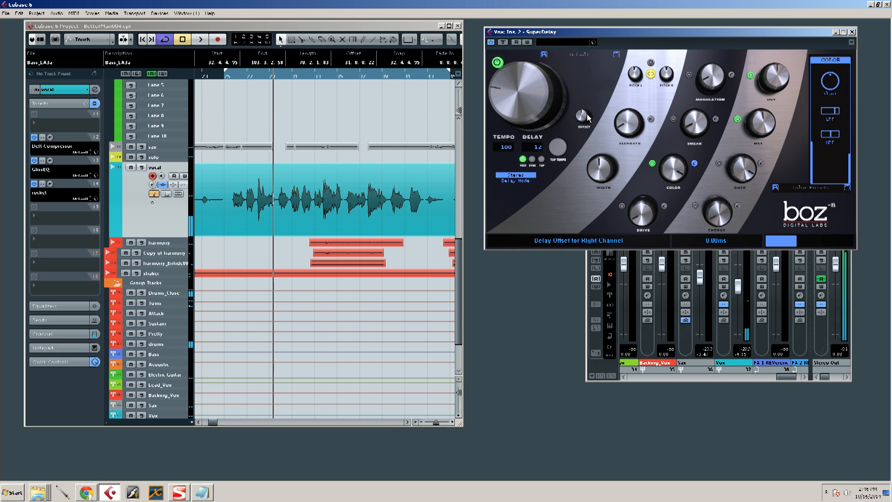
key("space")
Step: Set SuperDelay's right-channel delay offset to 0 ms
double_click(586, 117)
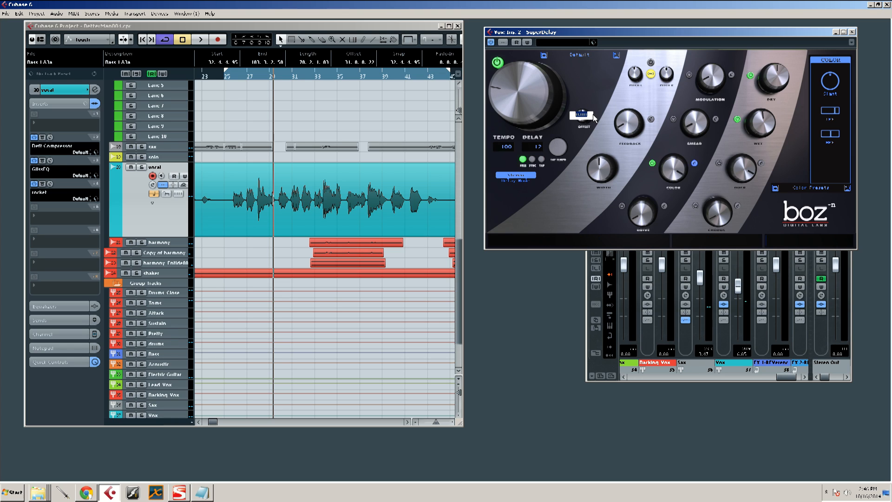
type("0")
key("Return")
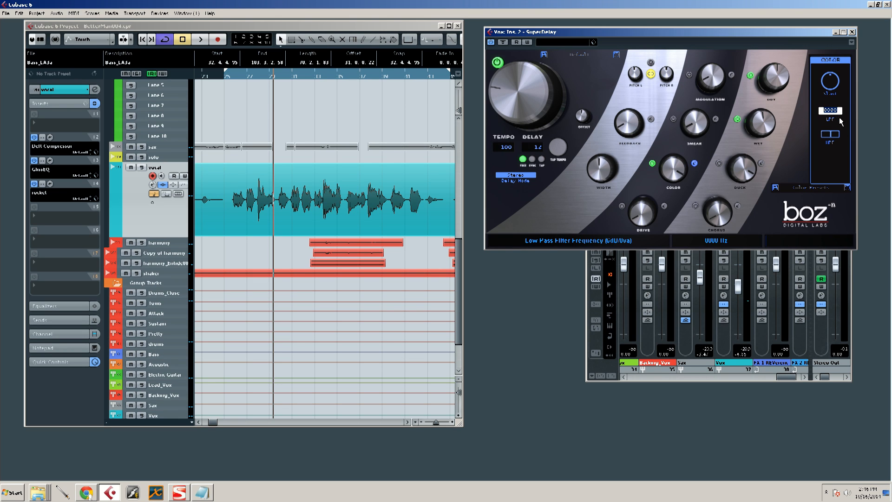
Step: Check SuperDelay's Color low-pass and high-pass frequencies and look over the Smear and Duck controls
left_click(833, 133)
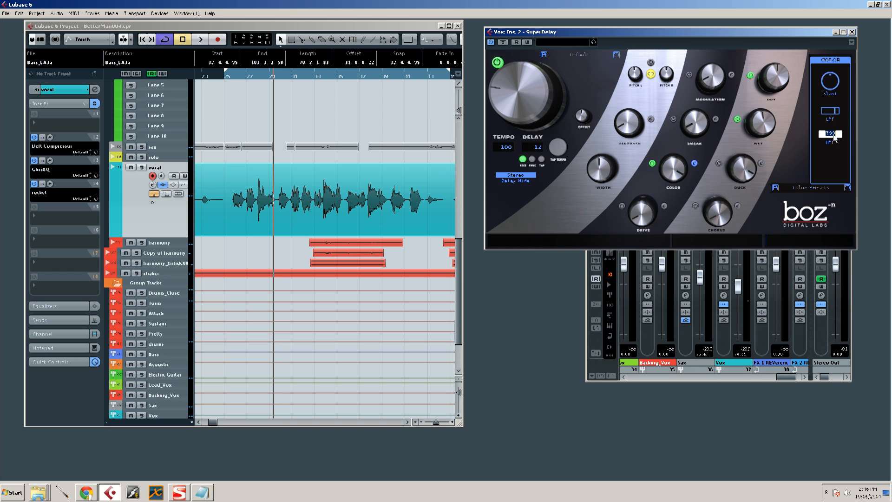
left_click(838, 163)
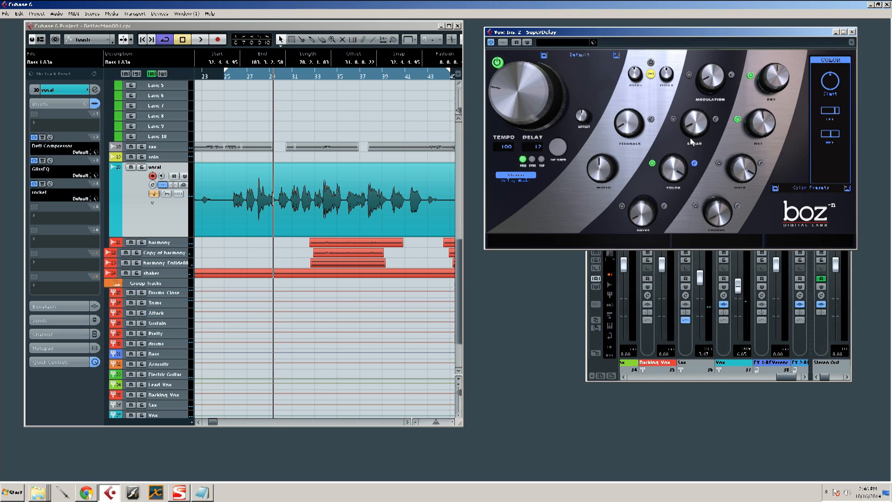
mouse_move(700, 120)
mouse_move(726, 171)
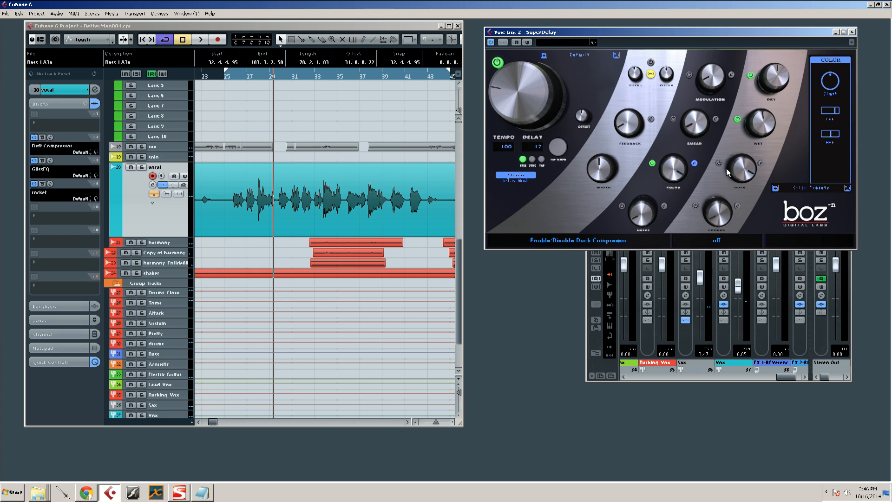